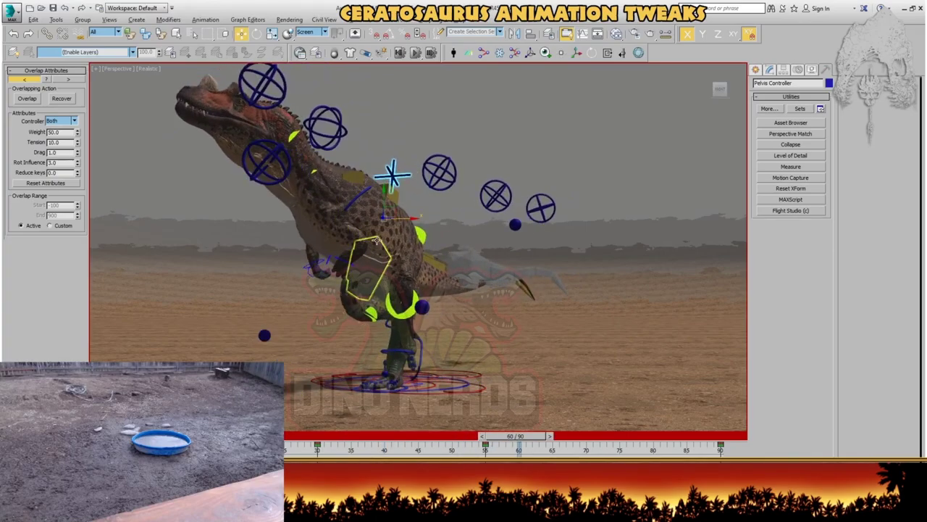
- Shift the pelvis controller slightly sideways at frame 73 and scrub back through the Ceratosaurus animation
drag(499, 438, 475, 437)
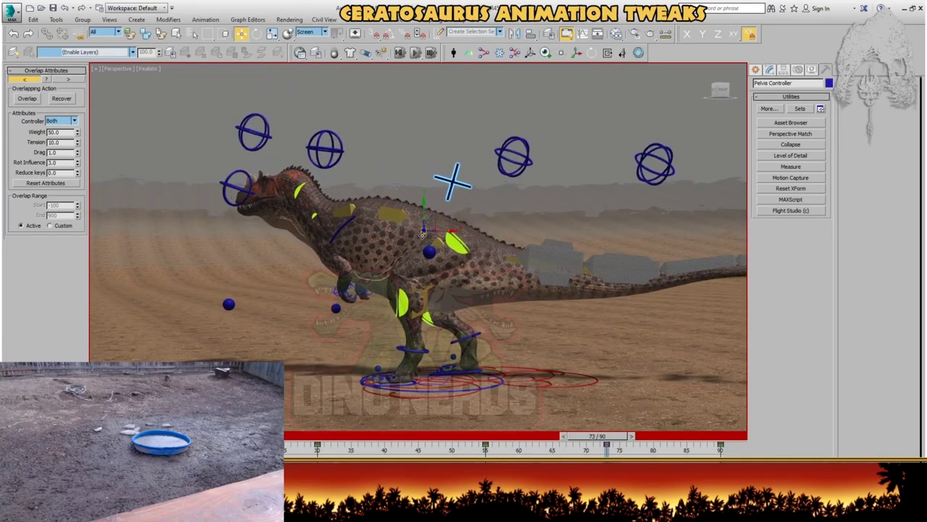
alt+middle_drag(442, 252, 437, 270)
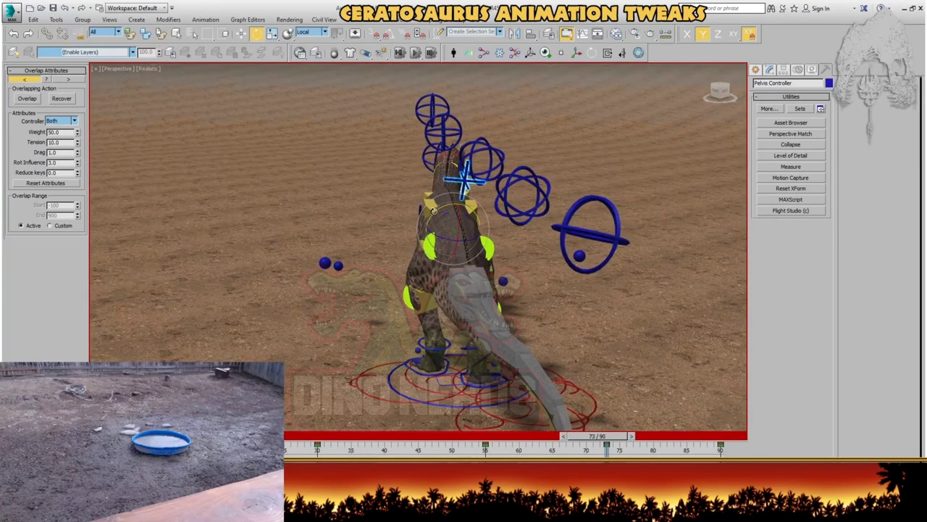
alt+middle_drag(429, 214, 426, 226)
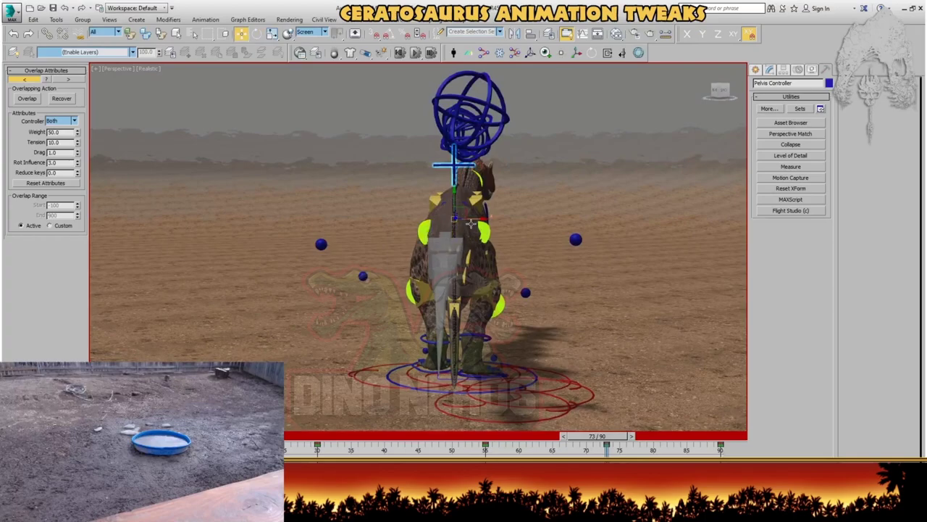
drag(475, 219, 463, 220)
drag(565, 428, 296, 436)
alt+middle_drag(399, 337, 243, 337)
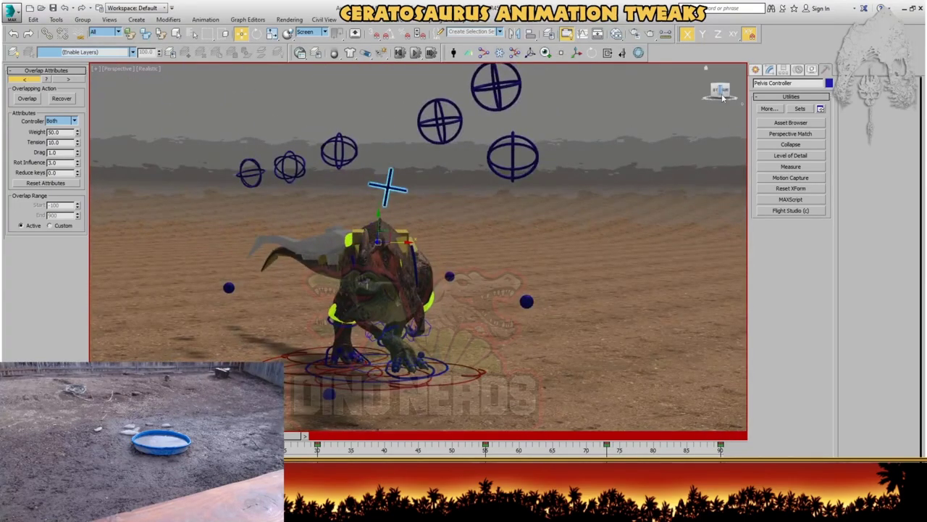
- Examine the motion around the head and shoulder controllers from an orthographic front view while scrubbing the timeline
alt+middle_drag(574, 134, 391, 163)
key(u)
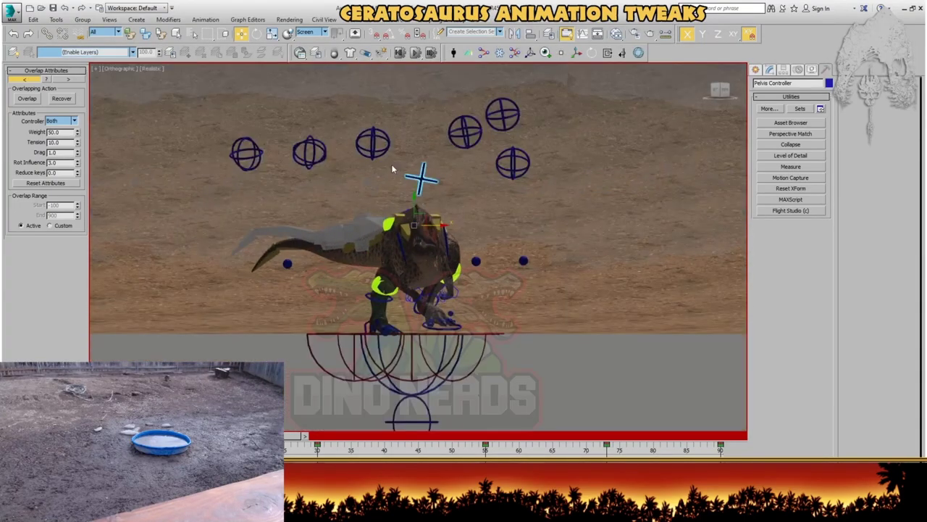
scroll(383, 174, up, 2)
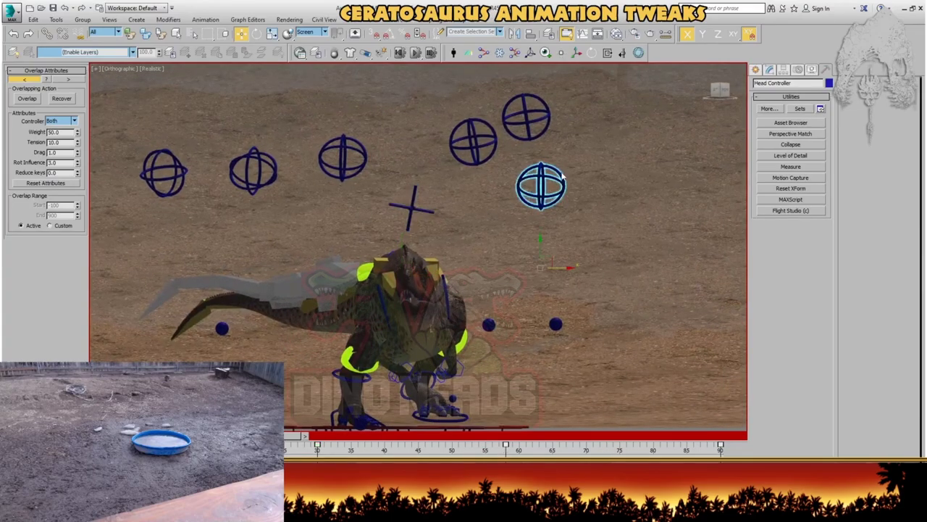
right_click(307, 432)
mouse_move(310, 423)
click(403, 316)
drag(296, 436, 210, 435)
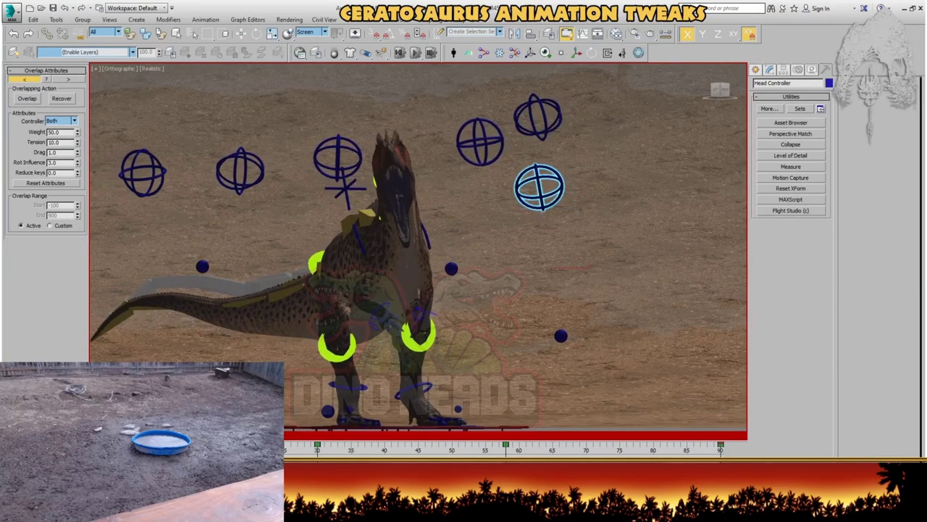
mouse_move(319, 427)
mouse_down()
mouse_move(332, 427)
mouse_move(318, 427)
mouse_up()
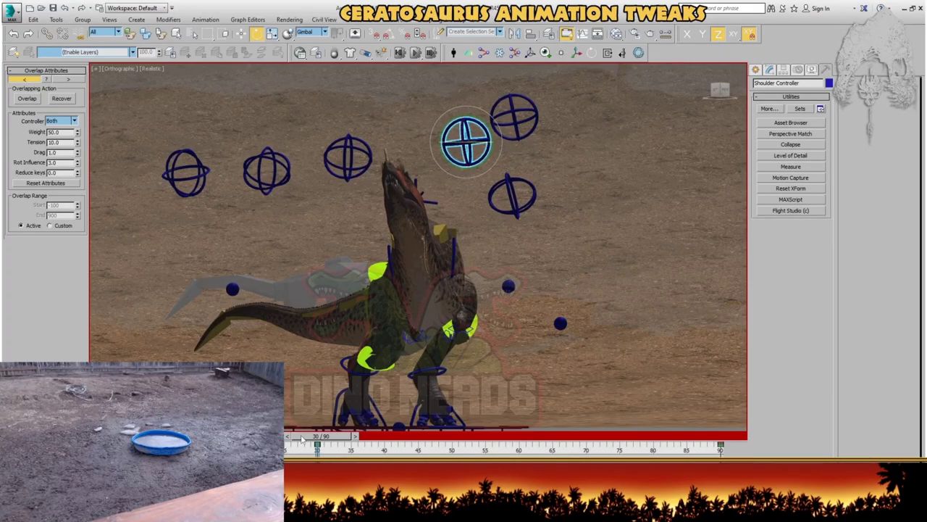
drag(293, 437, 287, 436)
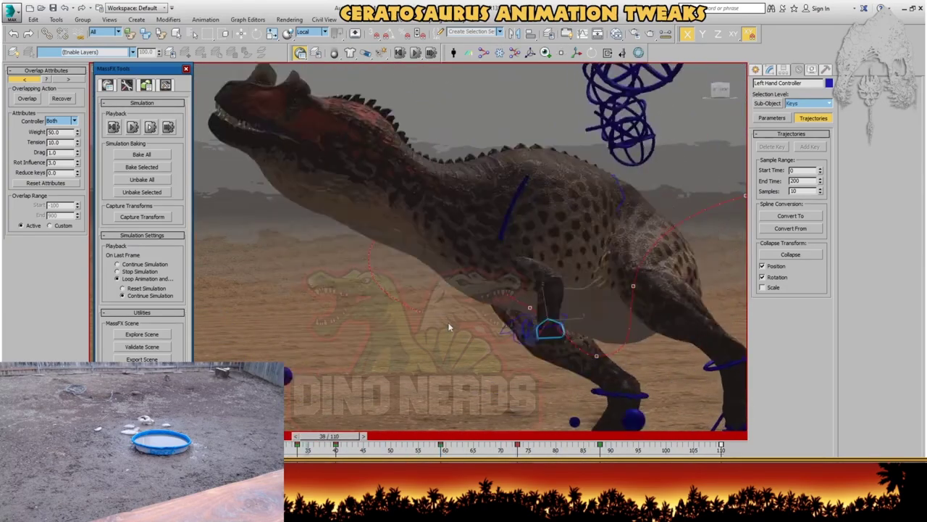
- Inspect the Ceratosaurus pose from several angles and display the head controller's custom attributes
scroll(448, 321, down, 8)
scroll(457, 290, up, 5)
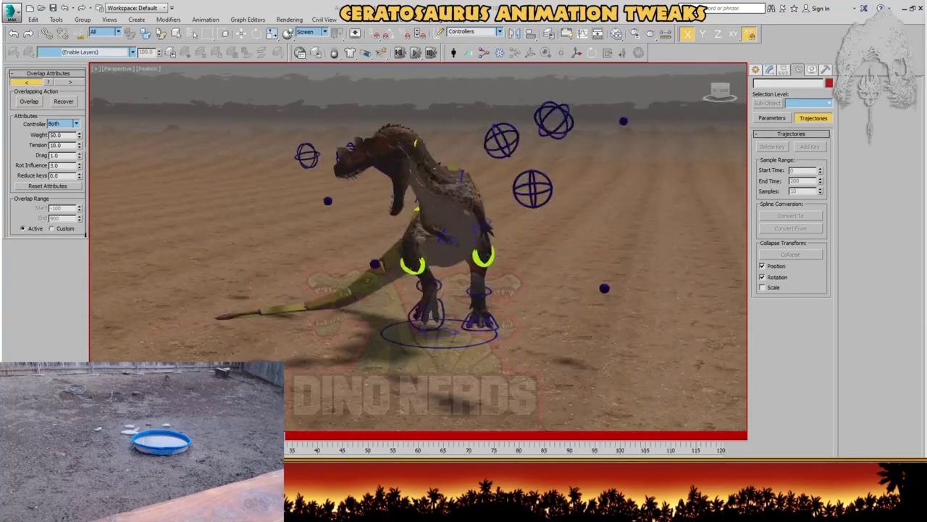
alt+middle_drag(290, 168, 259, 224)
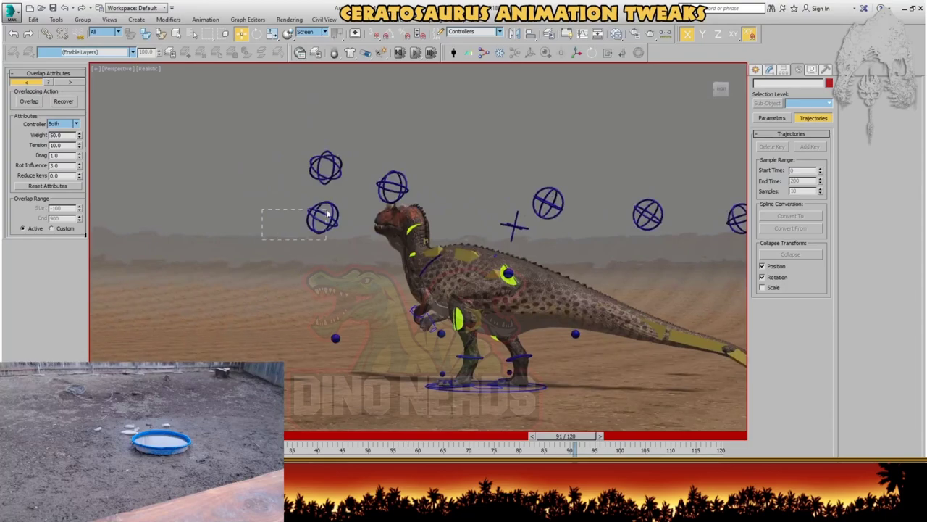
click(771, 71)
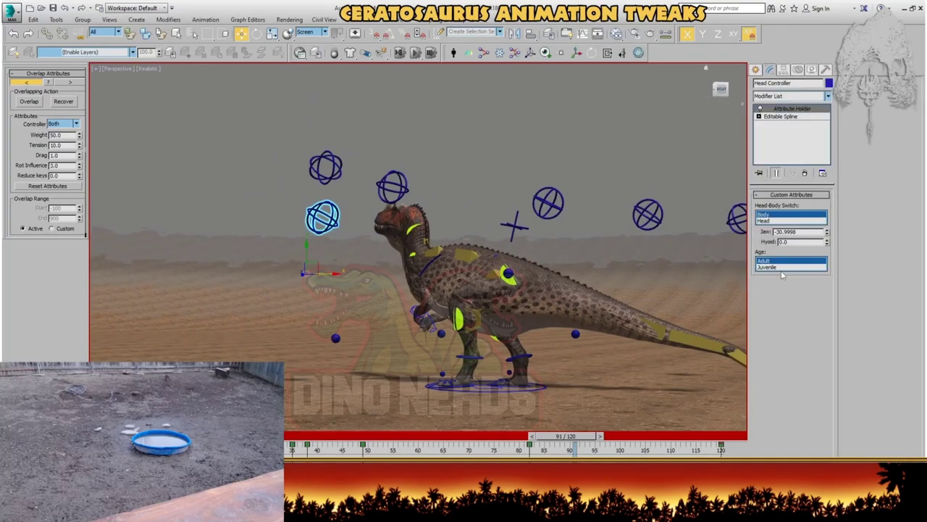
alt+middle_drag(599, 275, 334, 256)
click(265, 279)
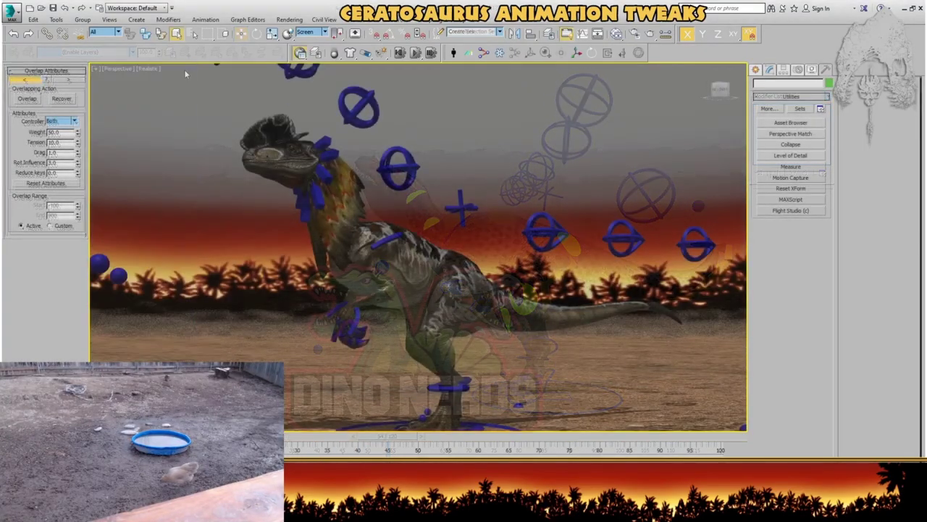
- Examine the frilled dinosaur's animation from the front and the side
alt+middle_drag(220, 147, 315, 193)
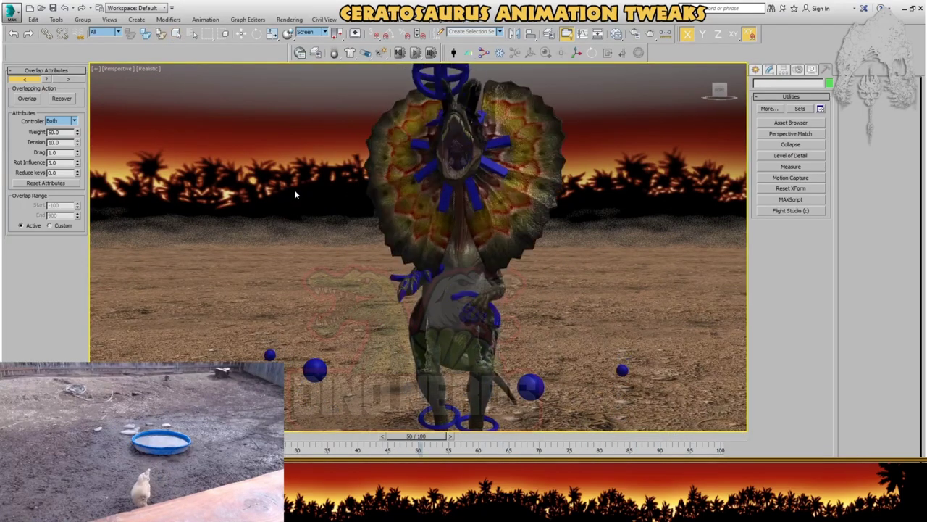
alt+middle_drag(295, 195, 249, 222)
key(q)
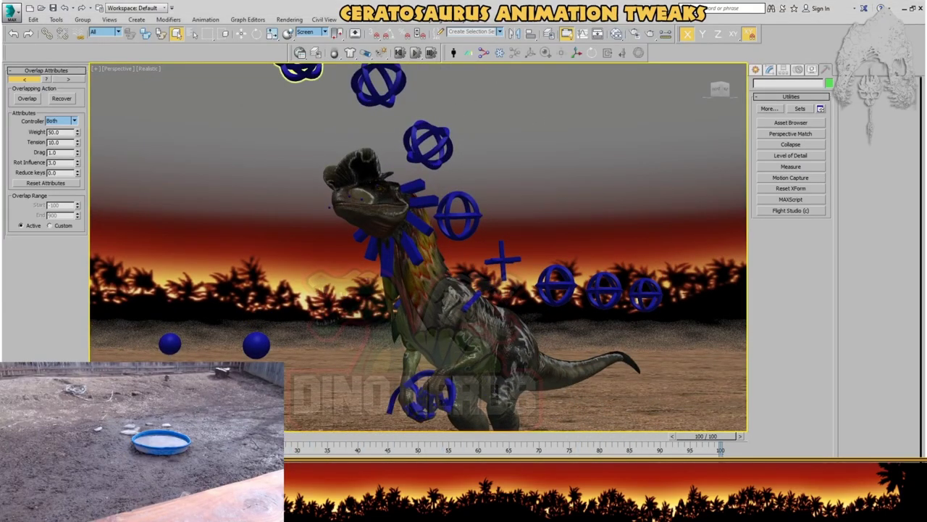
click(288, 173)
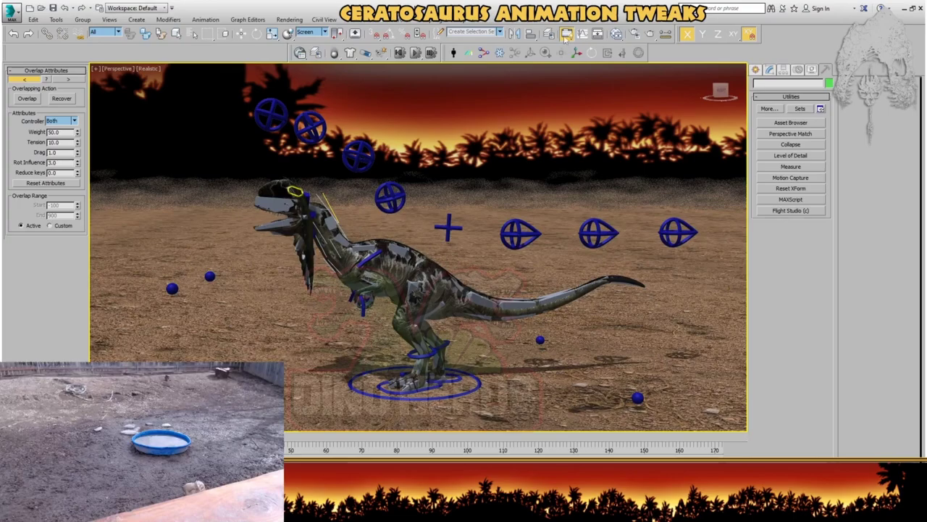
- Hide the controller and skeleton layers in the frilled dinosaur scene and the T. rex scene, leaving the Mesh layers on
click(548, 34)
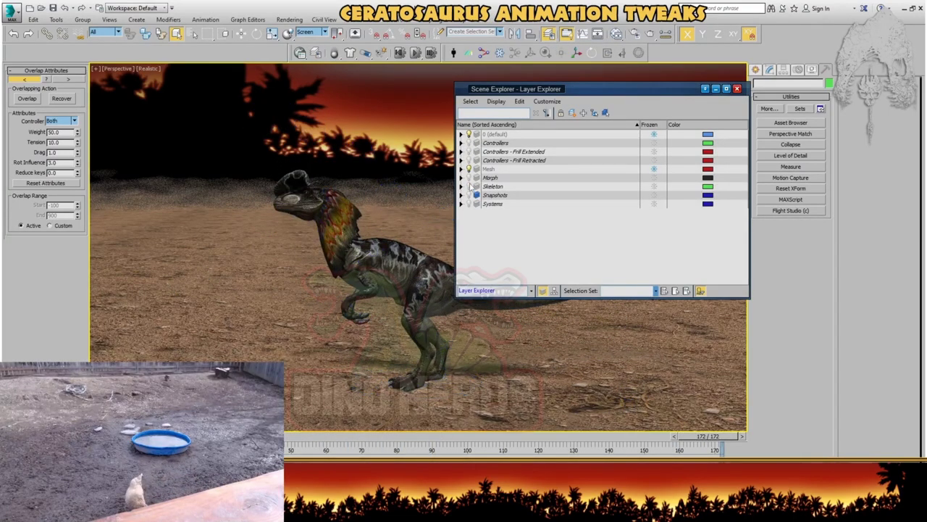
click(736, 88)
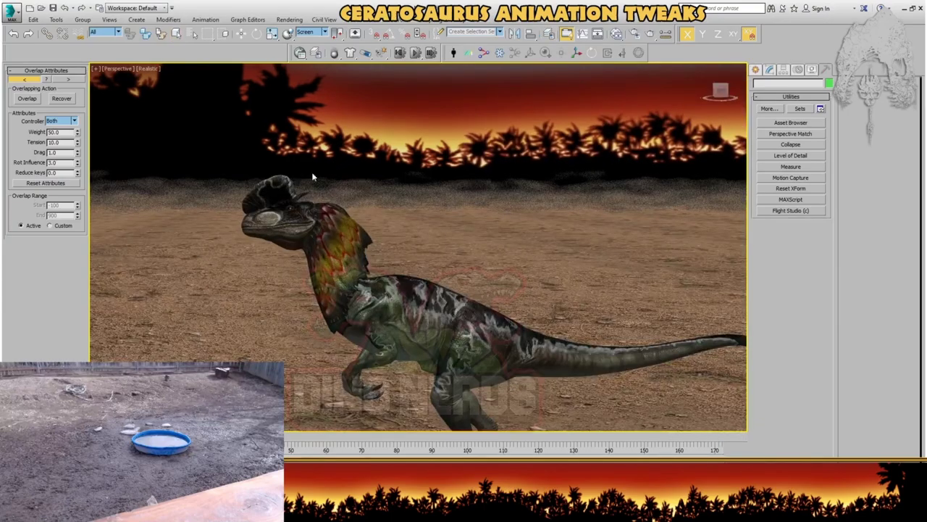
alt+middle_drag(215, 227, 347, 204)
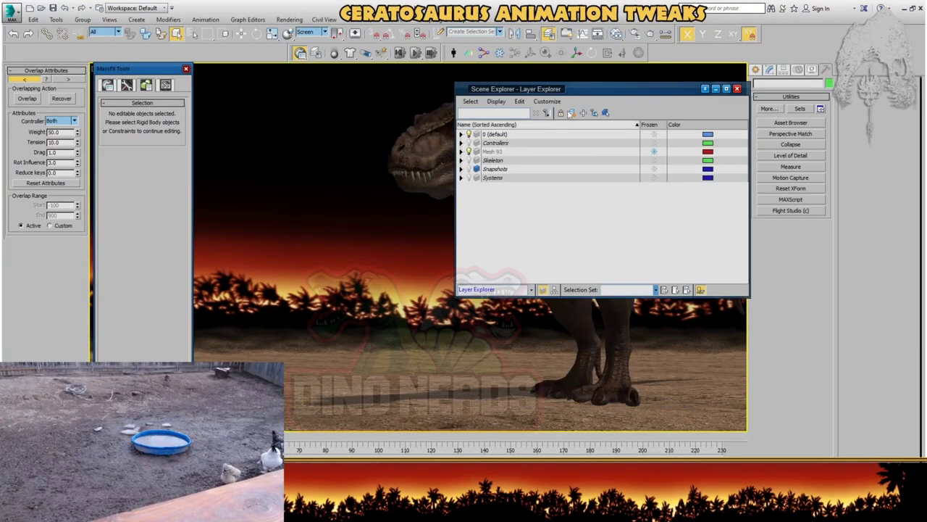
click(737, 88)
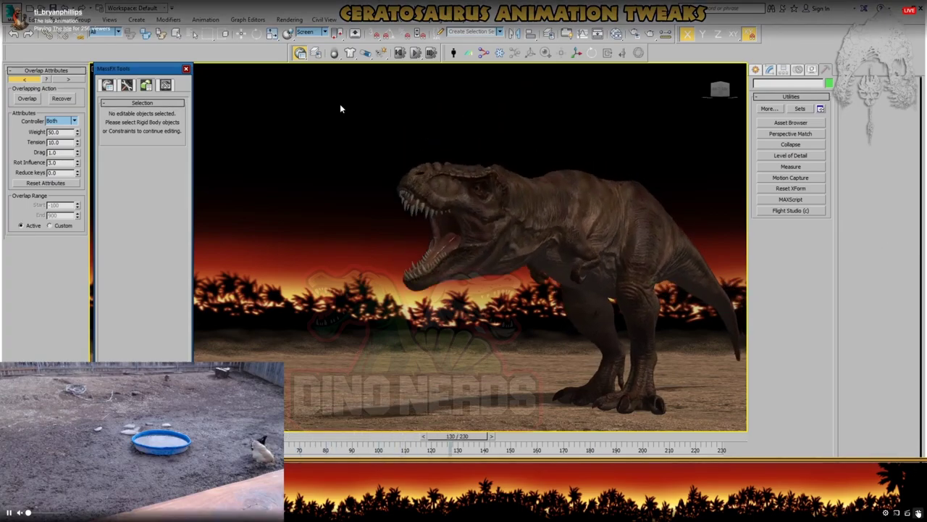
key(Escape)
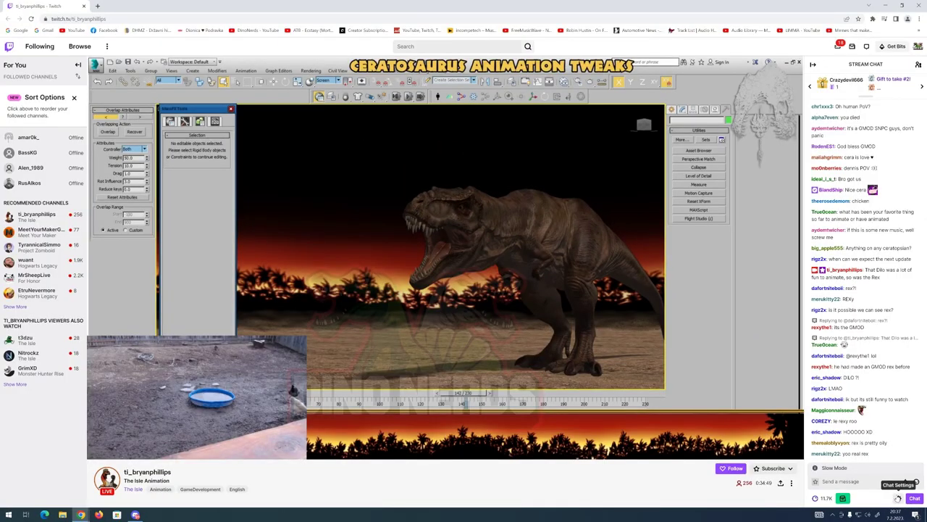
click(795, 454)
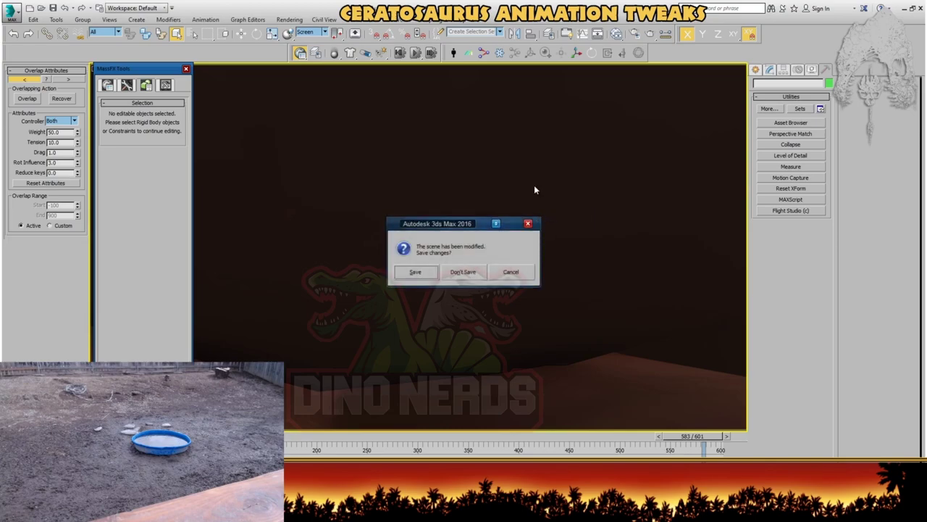
- Discard the current scene's changes and hide the Controllers and Skeleton layers in the next T. rex scene
click(463, 272)
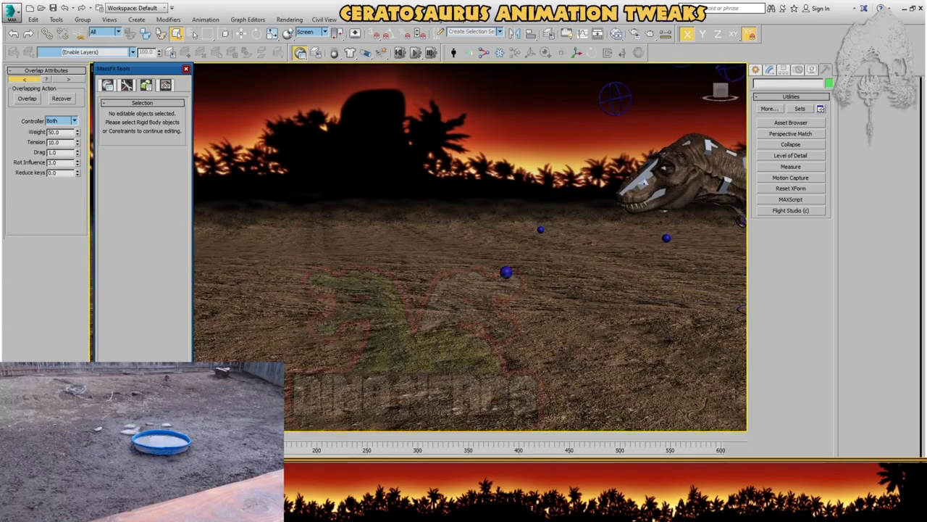
click(548, 34)
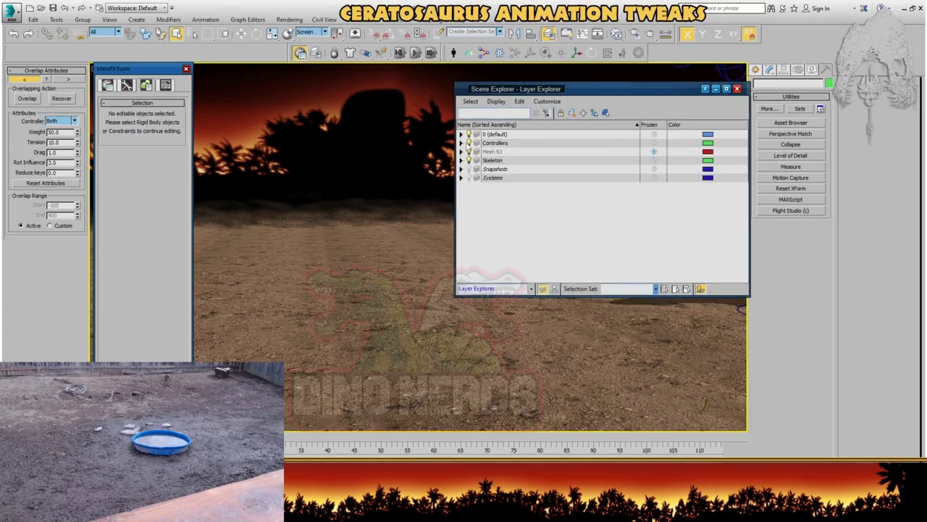
click(738, 90)
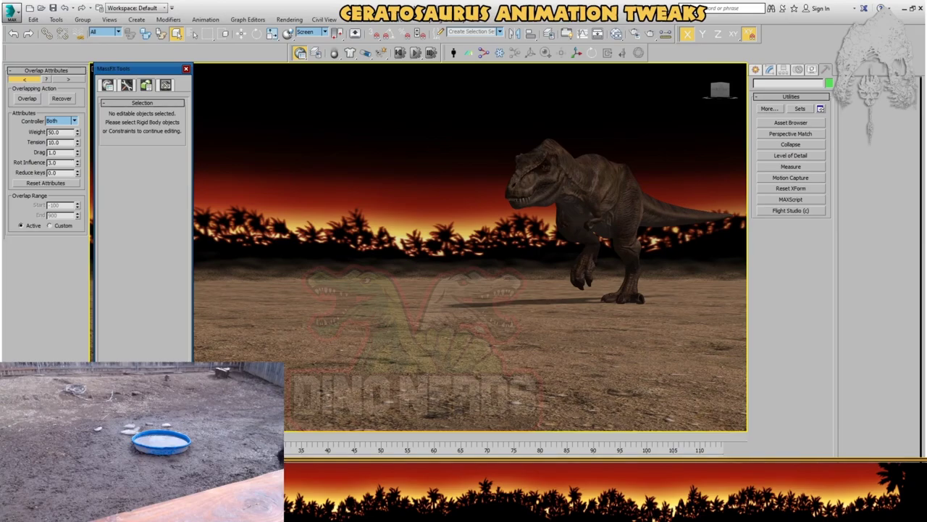
- Leave the current T. rex scene without saving its changes and bring up the list of recent scene files
click(468, 134)
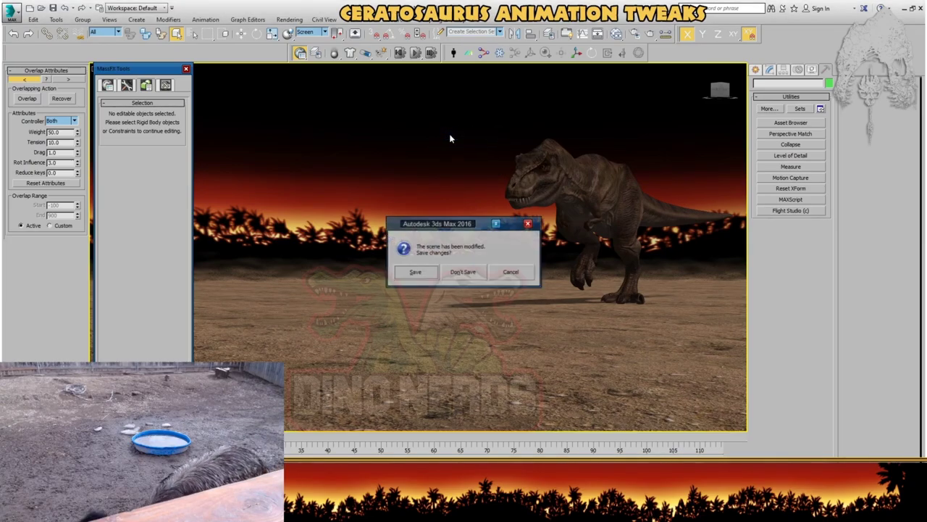
click(463, 271)
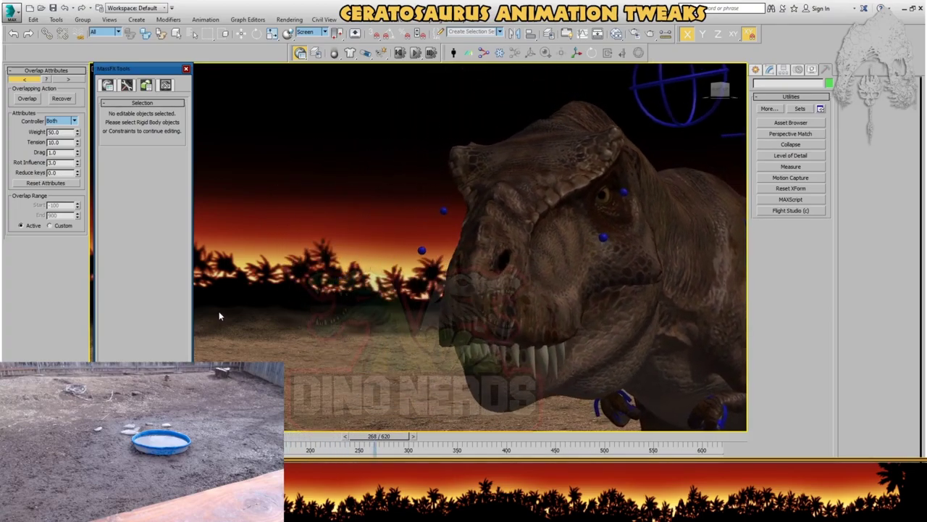
click(11, 14)
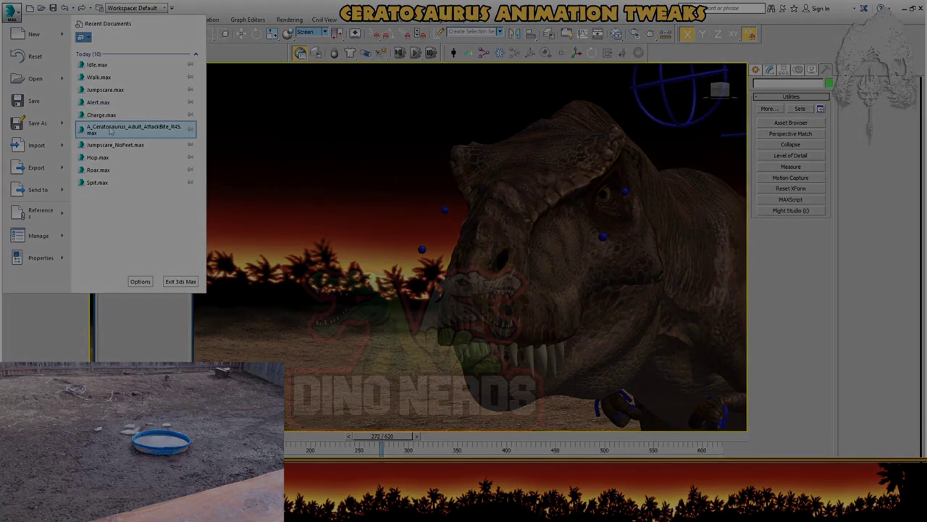